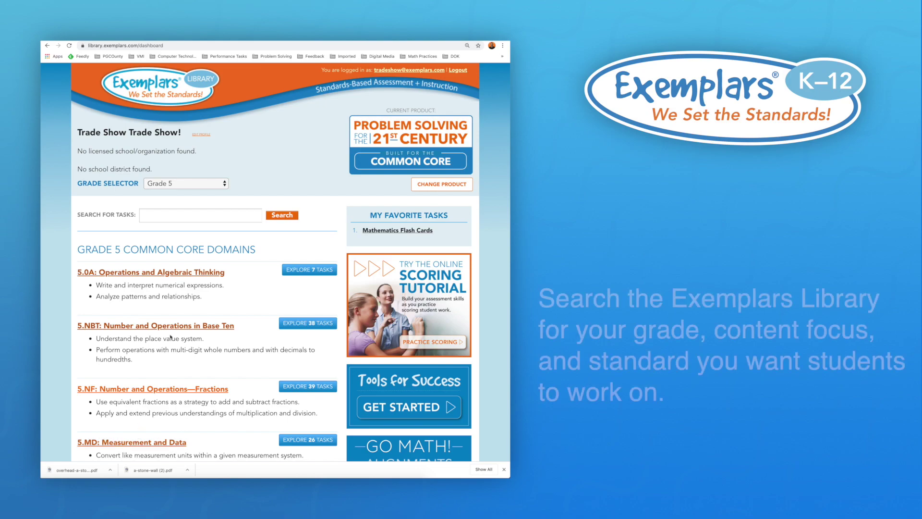
Step: Switch the library to Grade 4 and open the task list for standard 4.OA.A.2
left_click(196, 184)
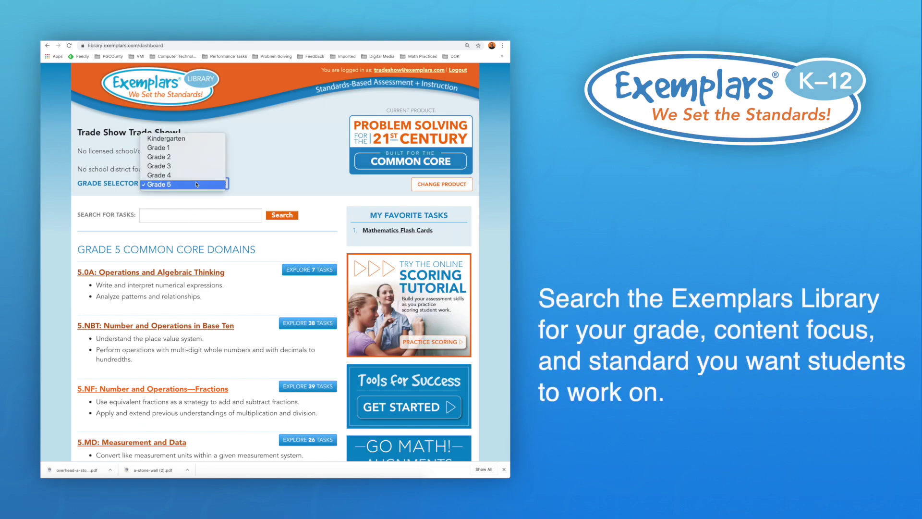
left_click(196, 178)
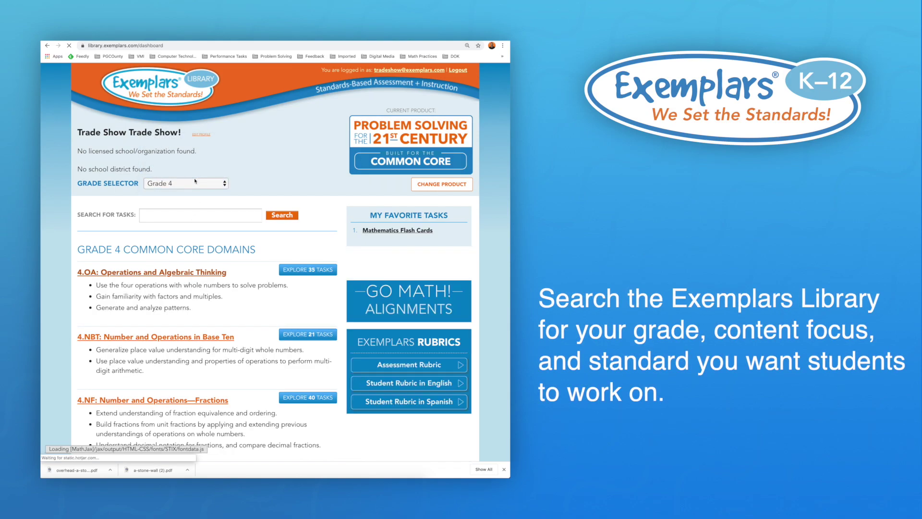
left_click(192, 273)
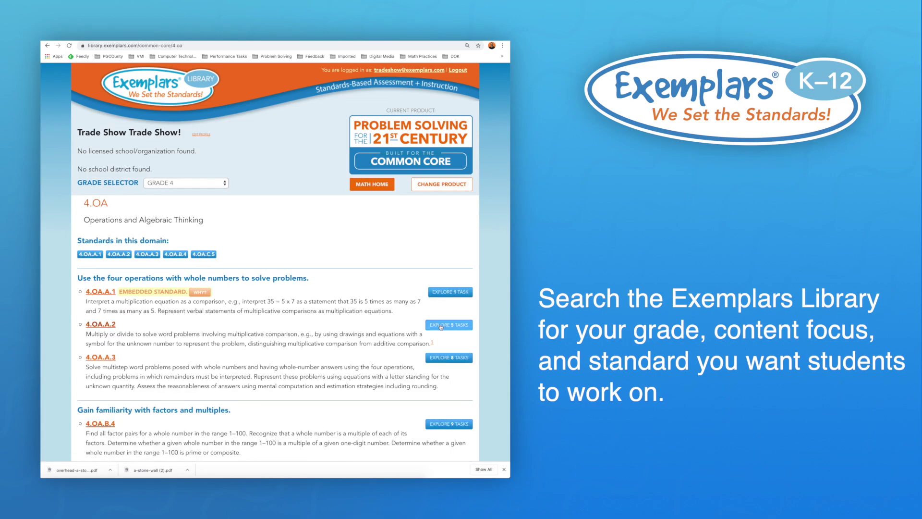
left_click(449, 325)
scroll(334, 331, "down", 5)
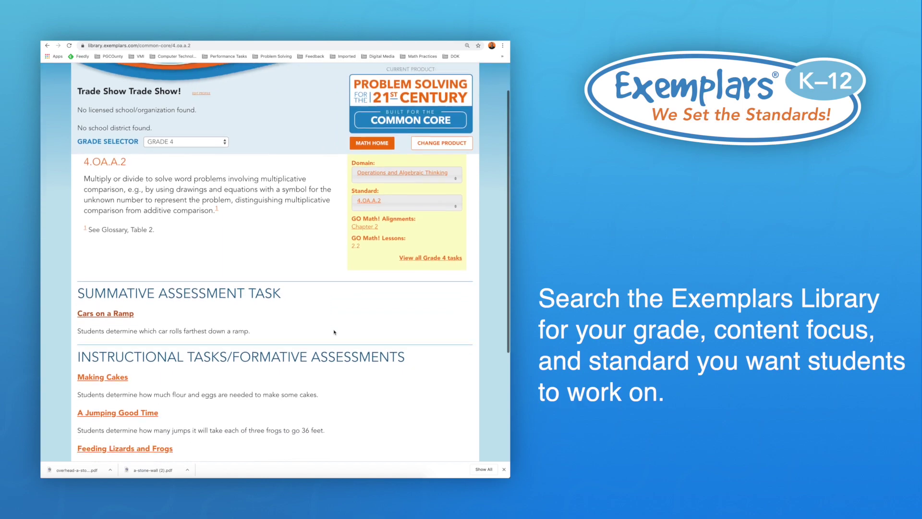
scroll(335, 332, "down", 1)
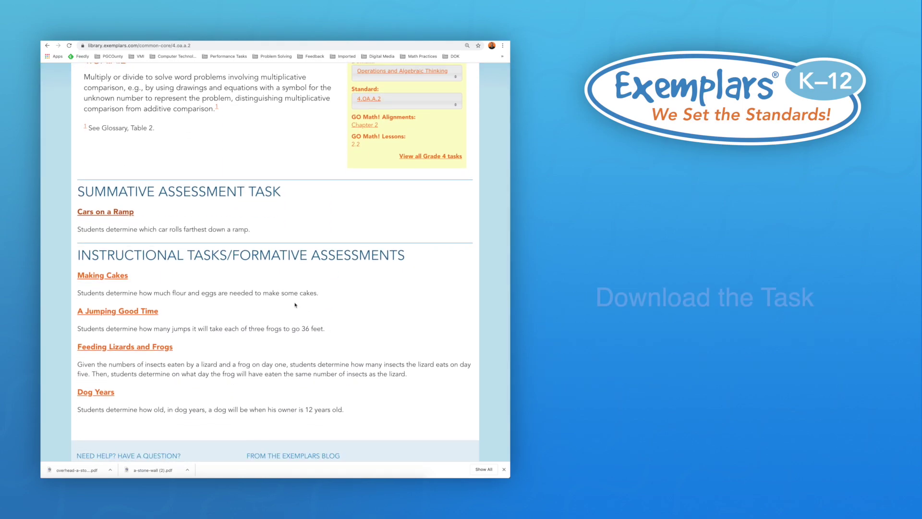
Step: Open Cars on a Ramp and save its printer-friendly overhead PDF to Downloads
left_click(128, 214)
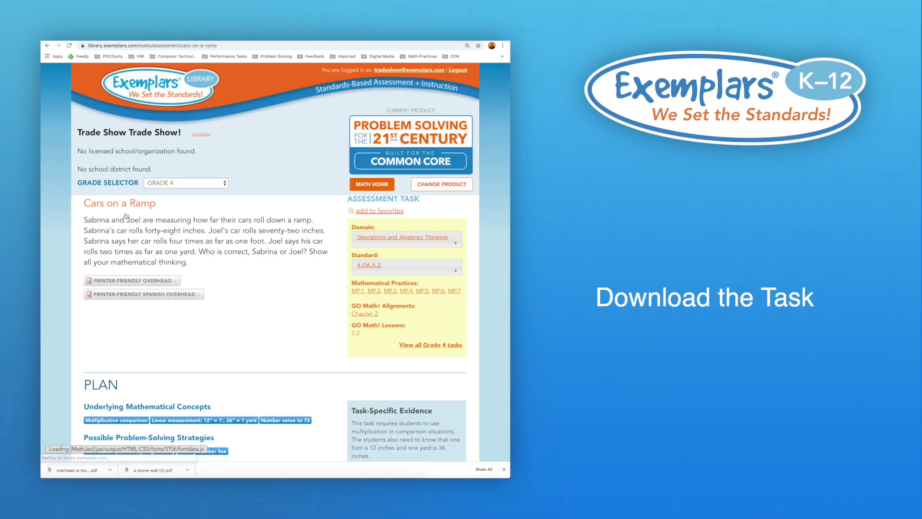
left_click(144, 280)
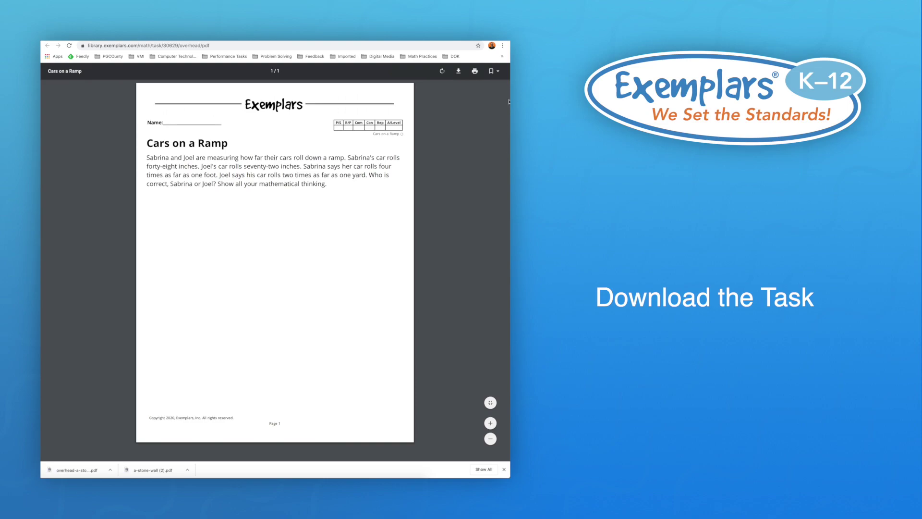
left_click(457, 72)
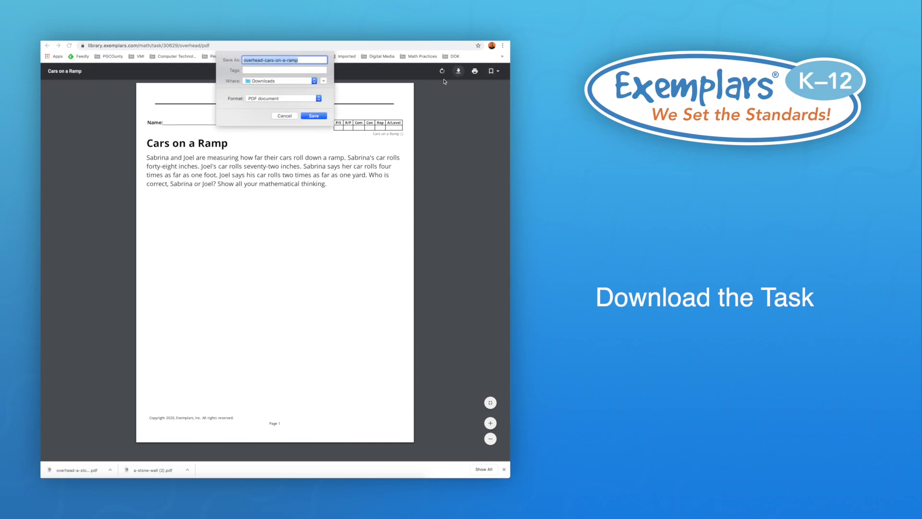
left_click(316, 117)
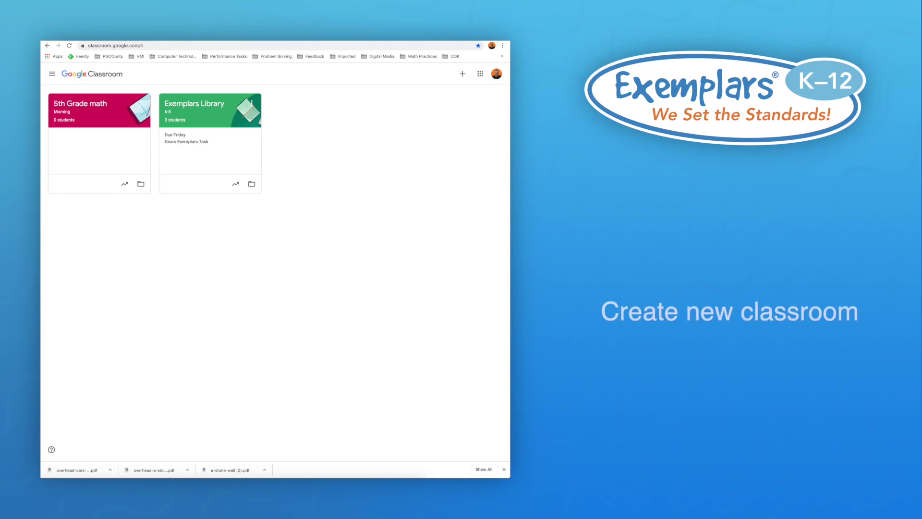
Step: Create the Math class 'Exemplars Tasks' with section 'From Home' and a room entry
left_click(463, 74)
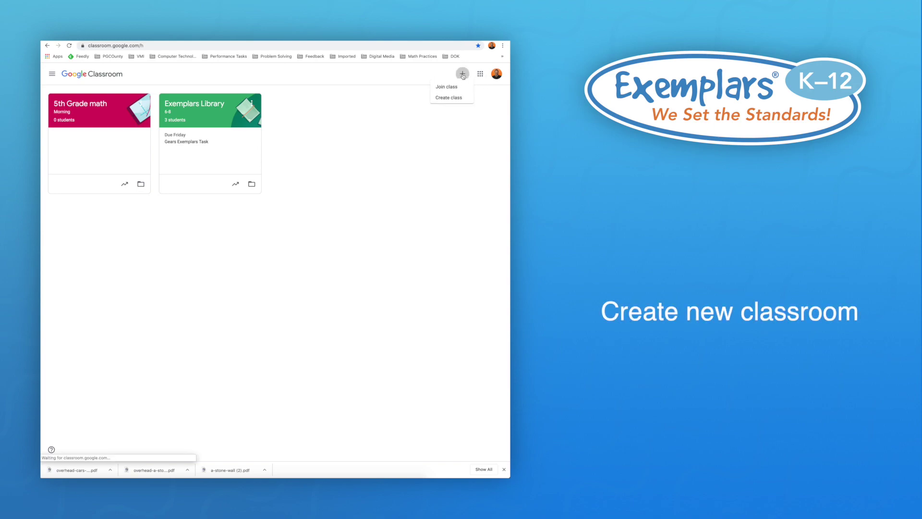
left_click(456, 99)
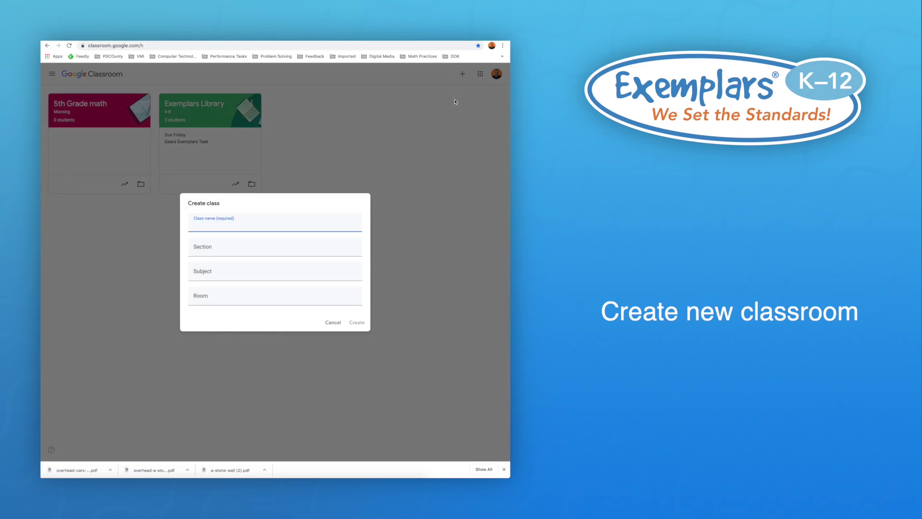
type("Exemplars Tasks")
key("Tab")
type("From Home")
key("Tab")
type("Math")
key("Tab")
type("Mr. Me")
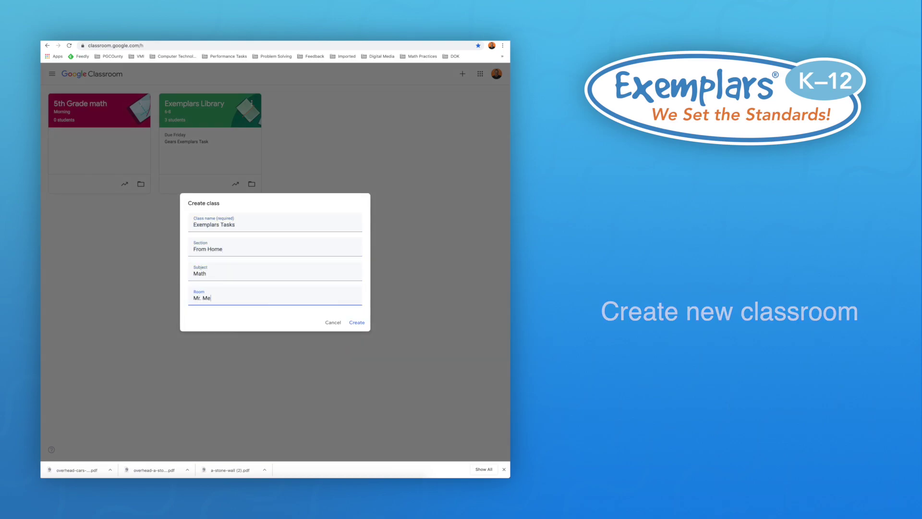
left_click(357, 323)
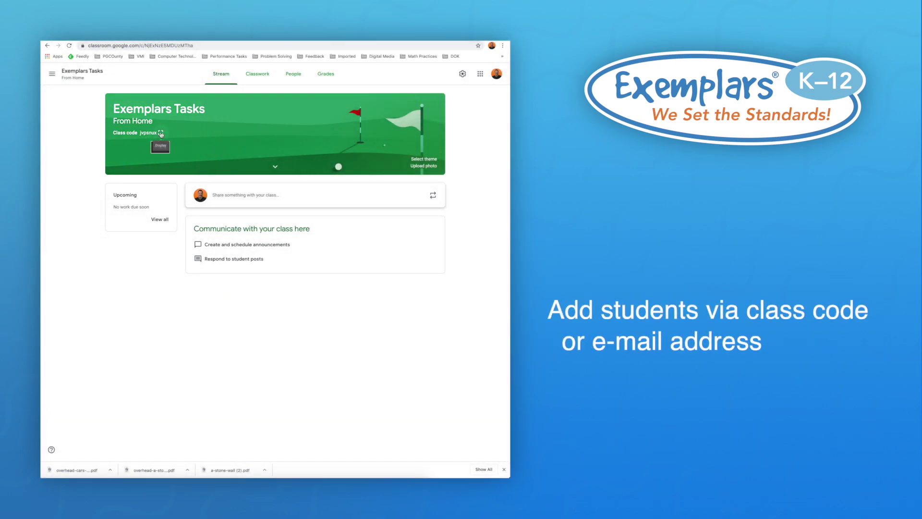
Step: After viewing the class code, search for a student by name and invite them
left_click(161, 133)
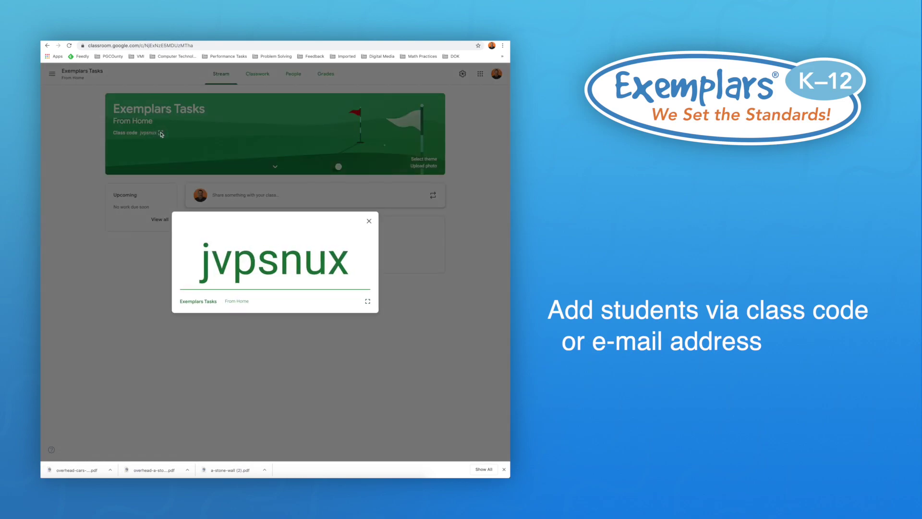
left_click(369, 221)
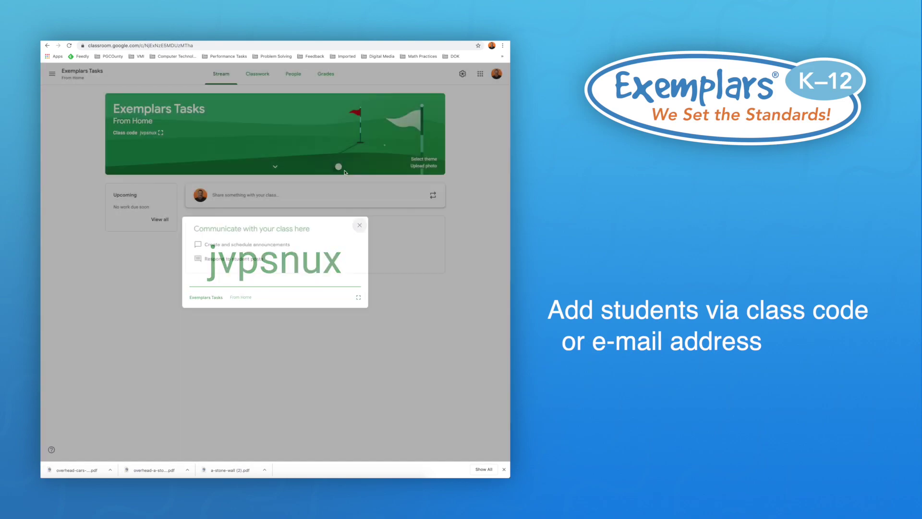
left_click(293, 73)
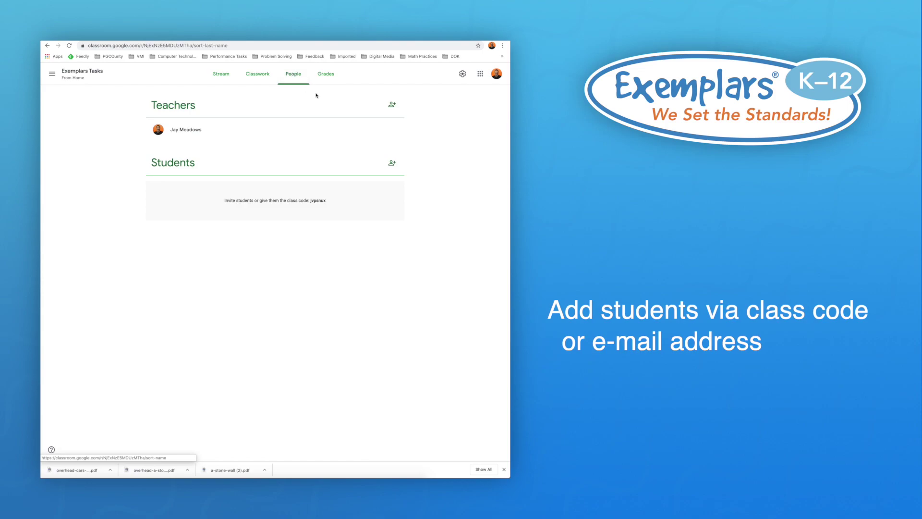
left_click(392, 165)
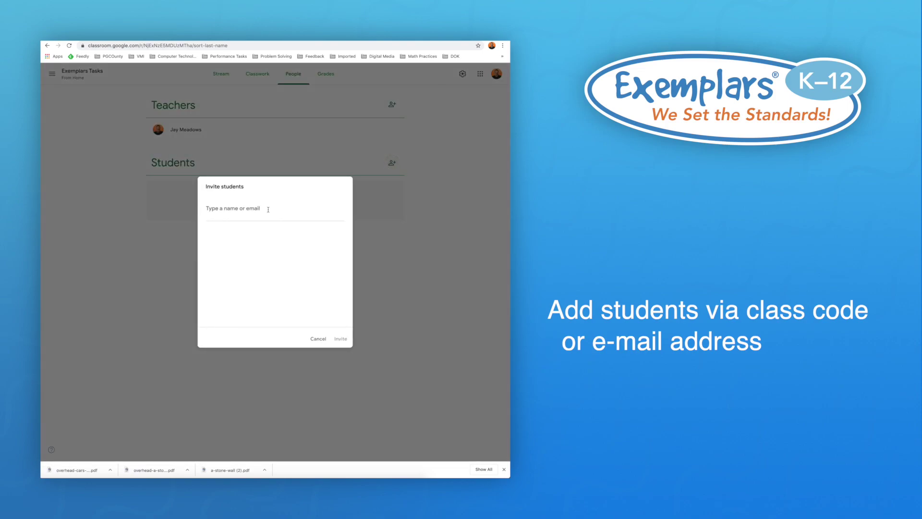
type("Josh")
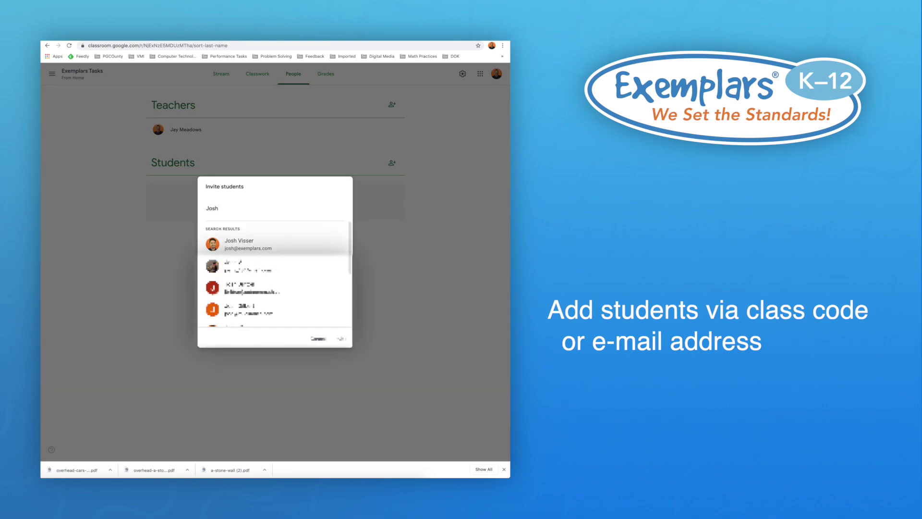
left_click(252, 242)
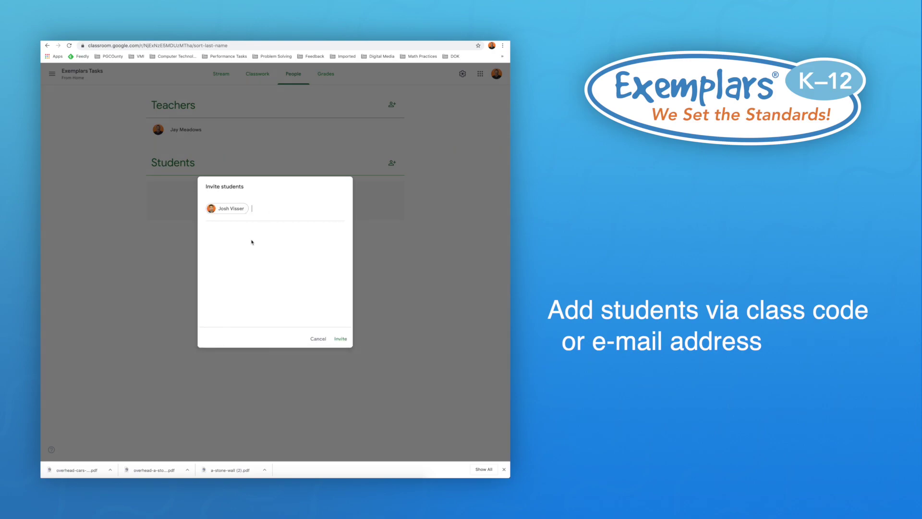
left_click(341, 339)
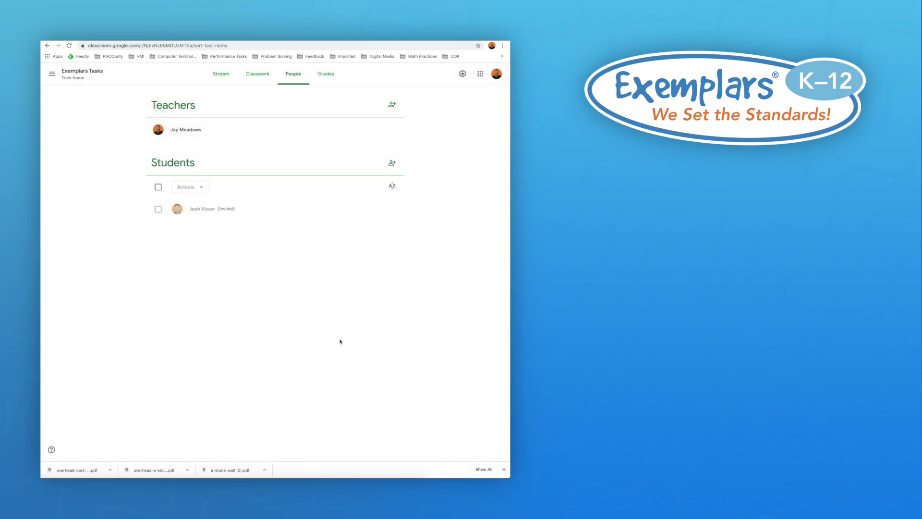
Step: Start assignment 'Car on a Ramp Task' with instructions to send a copy of work by Friday
left_click(258, 76)
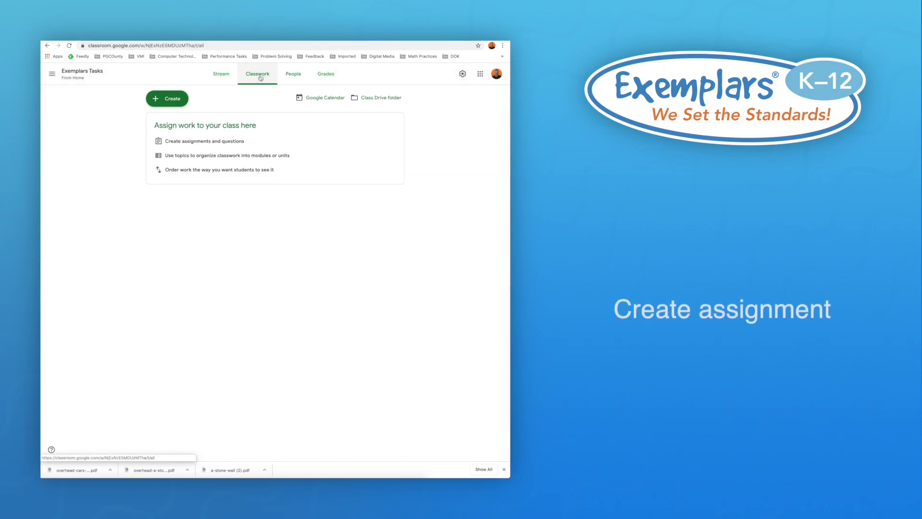
left_click(175, 98)
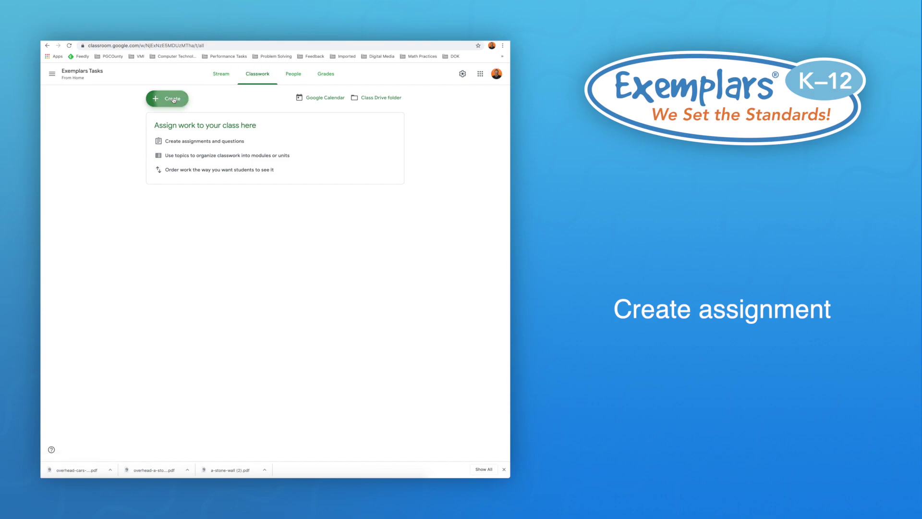
left_click(174, 117)
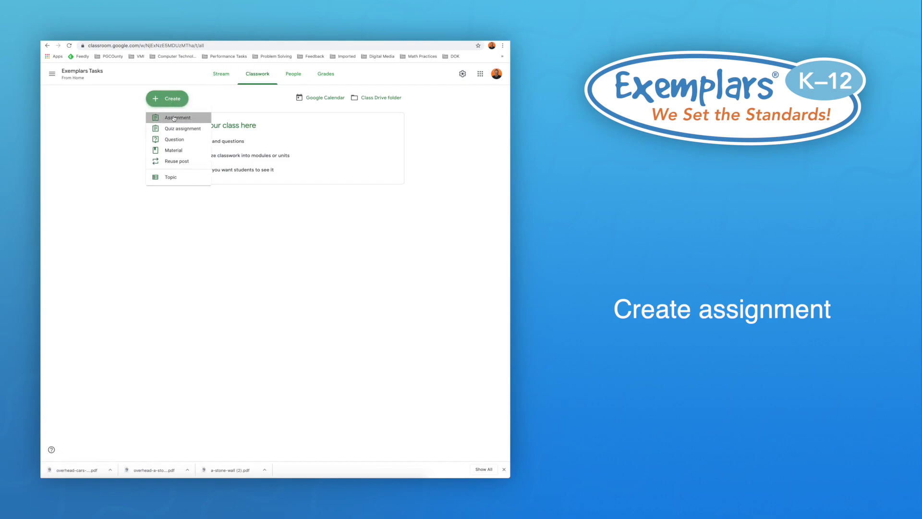
type("Car on a Ramp Task")
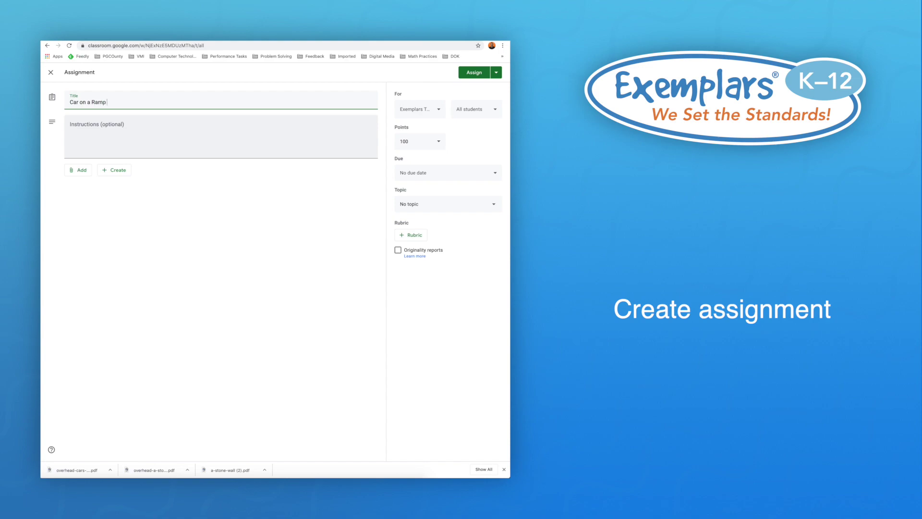
left_click(96, 127)
type("Complete the following tas")
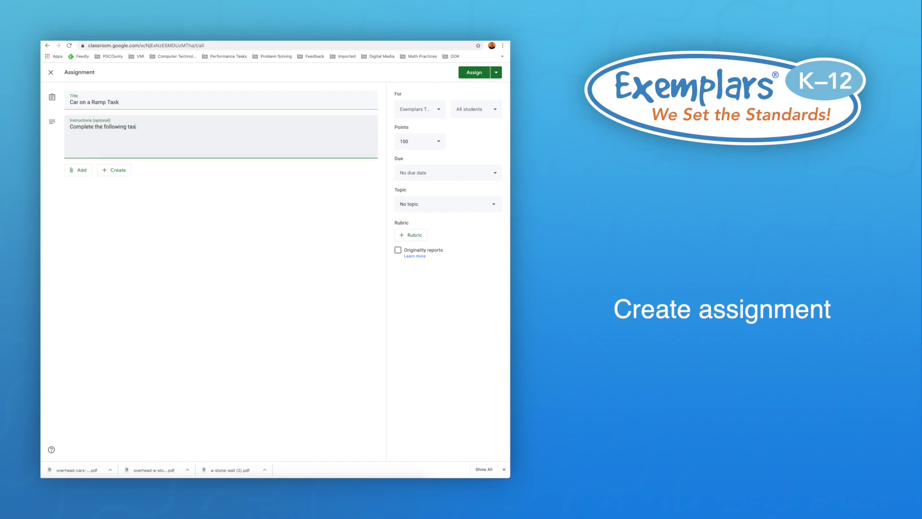
type("k abd send me a coy of your student work by Friday.")
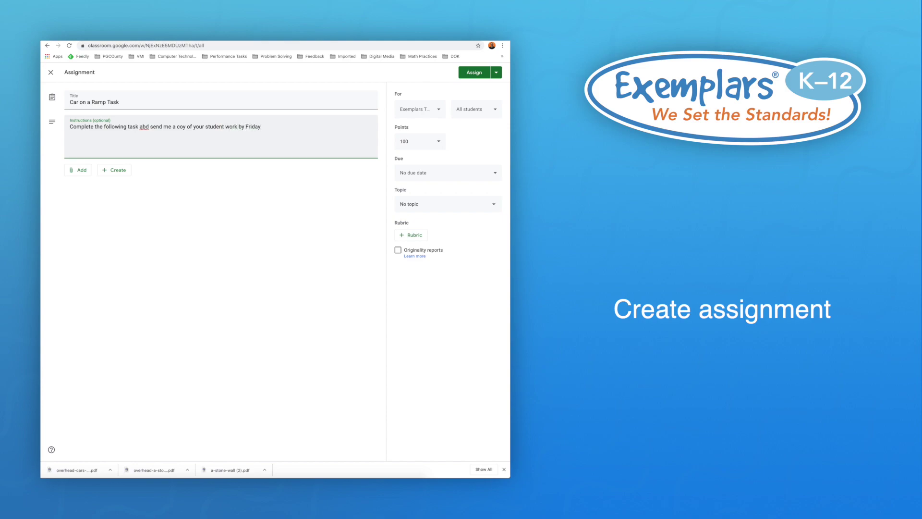
Step: Correct the typos 'abd' to 'and' and 'coy' to 'copy' in the instructions
double_click(145, 126)
type("and")
left_click(183, 127)
type("p")
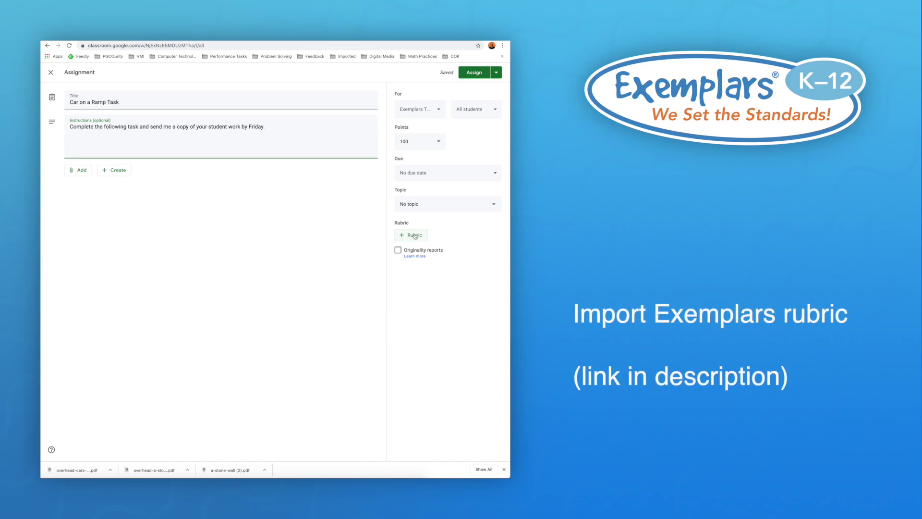
Step: Import the Exemplars rubric spreadsheet from Sheets (5 criteria, 20 points) and save it
left_click(415, 236)
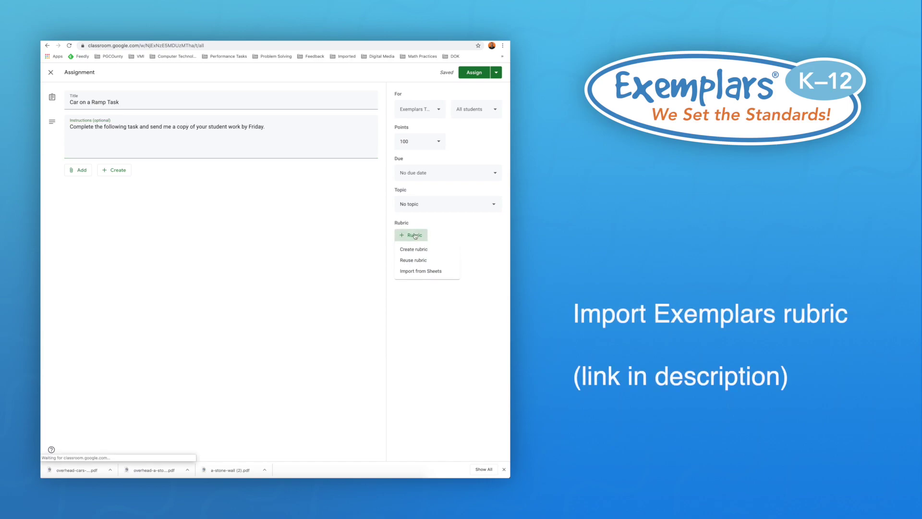
left_click(415, 272)
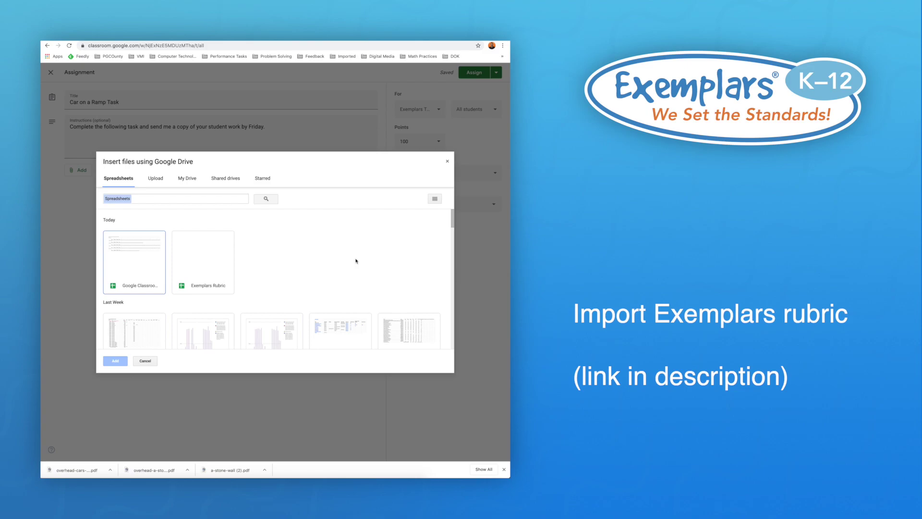
double_click(141, 259)
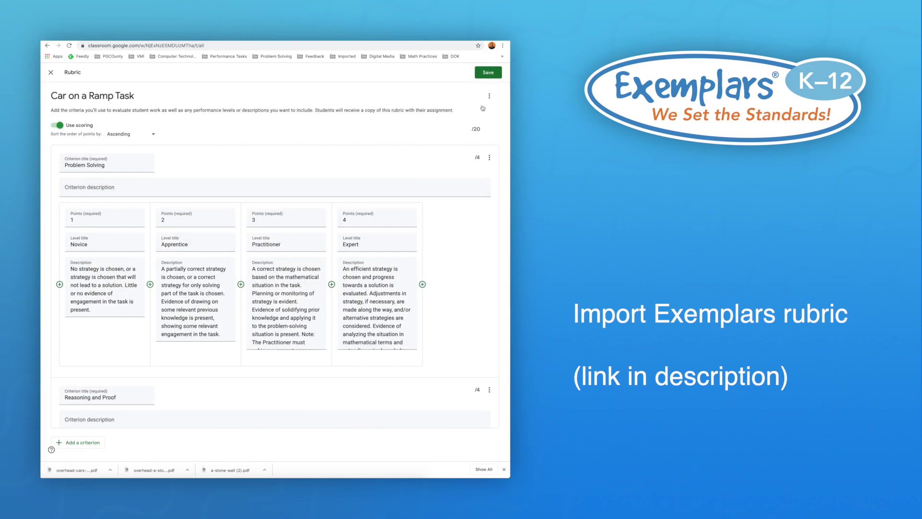
scroll(450, 189, "down", 15)
scroll(451, 189, "down", 2)
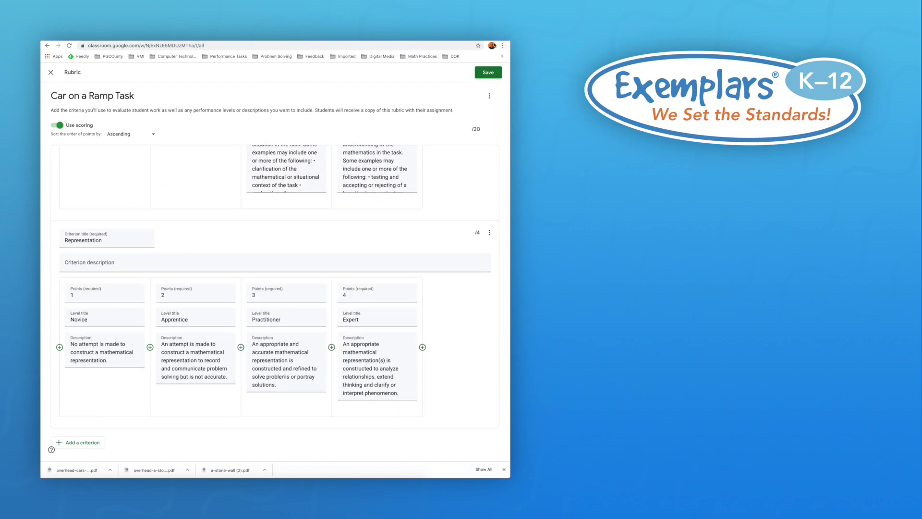
left_click(487, 73)
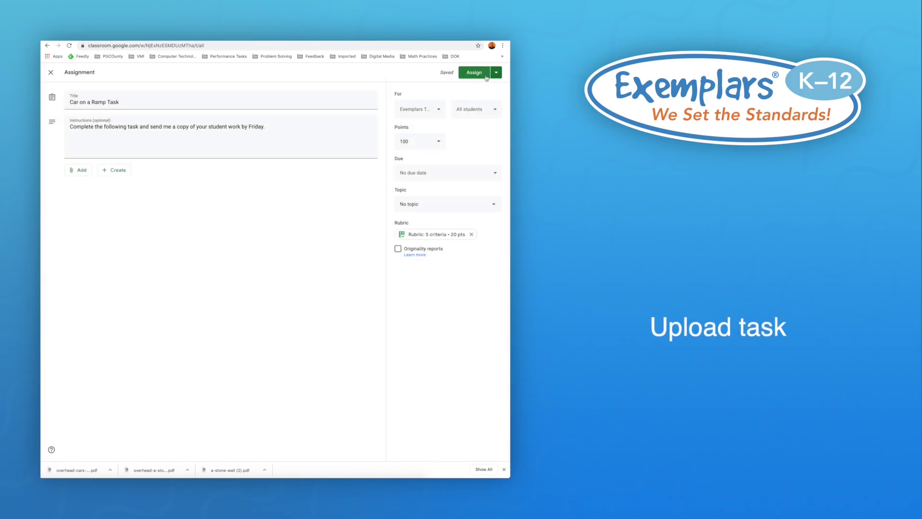
Step: Upload overhead-cars-on-a-ramp.pdf from Downloads to the assignment and post it
left_click(80, 173)
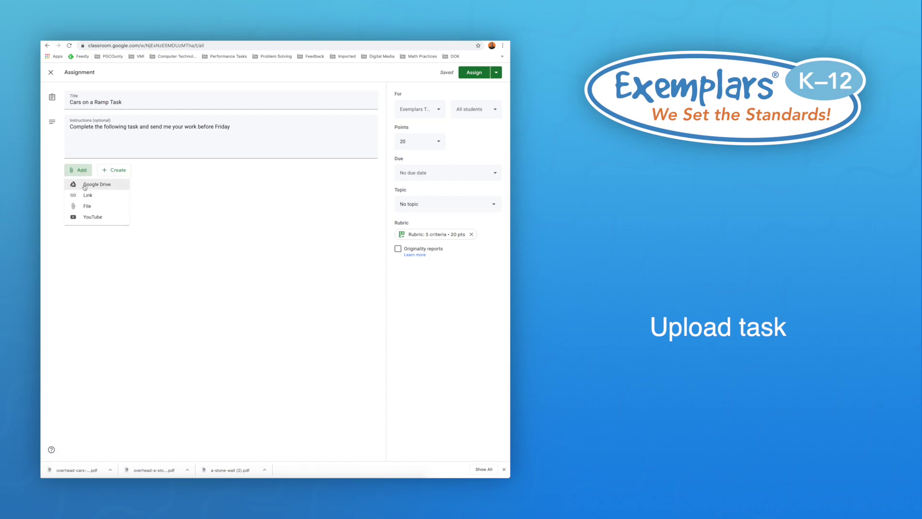
left_click(88, 206)
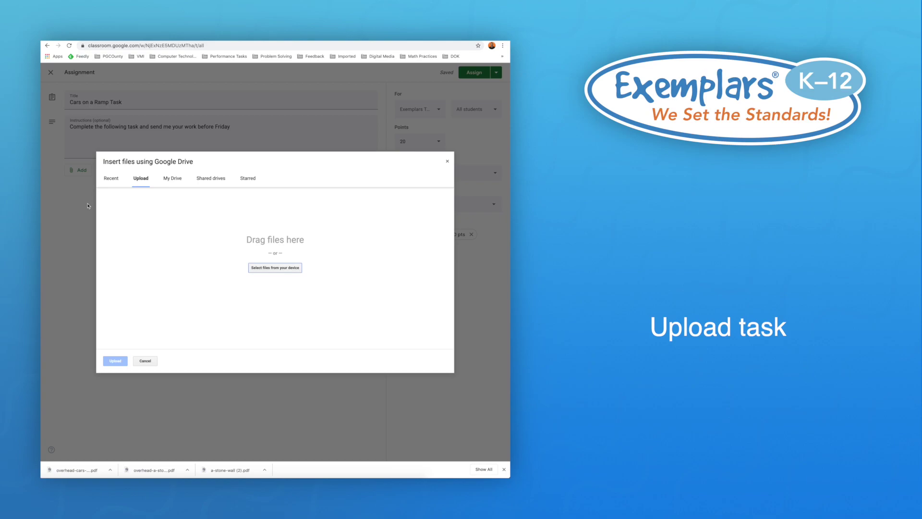
left_click(267, 269)
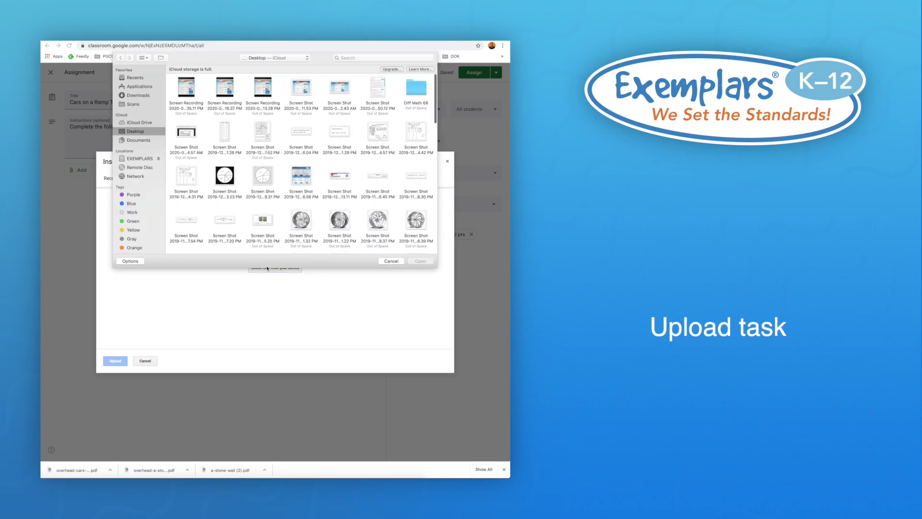
left_click(271, 230)
scroll(284, 210, "down", 5)
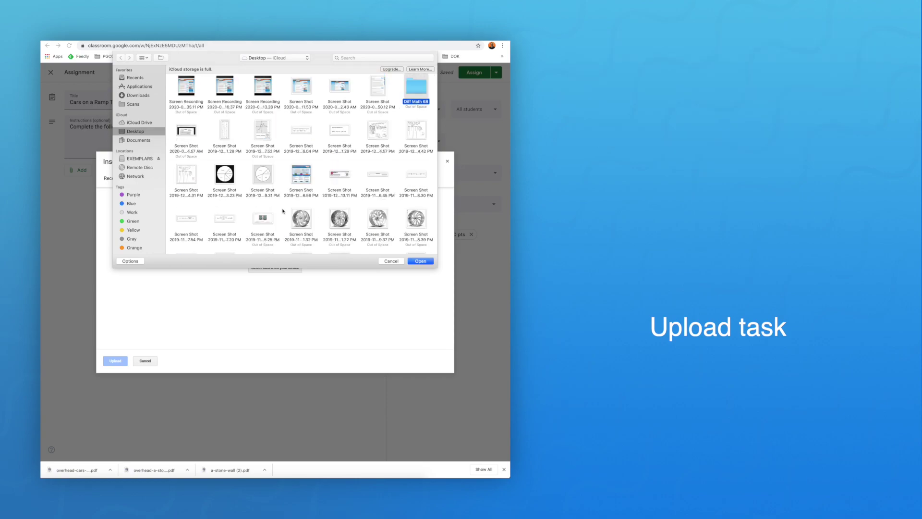
scroll(283, 210, "up", 5)
left_click(139, 96)
scroll(298, 163, "down", 2)
double_click(417, 165)
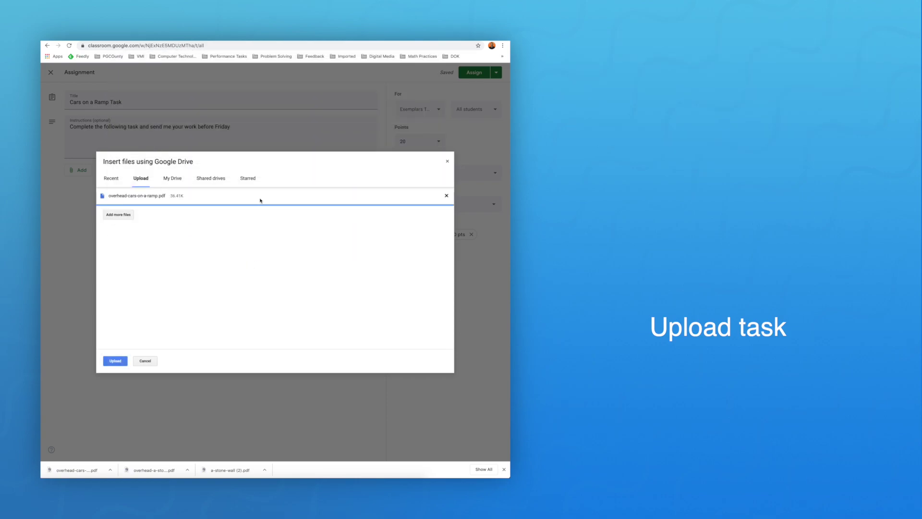
left_click(116, 361)
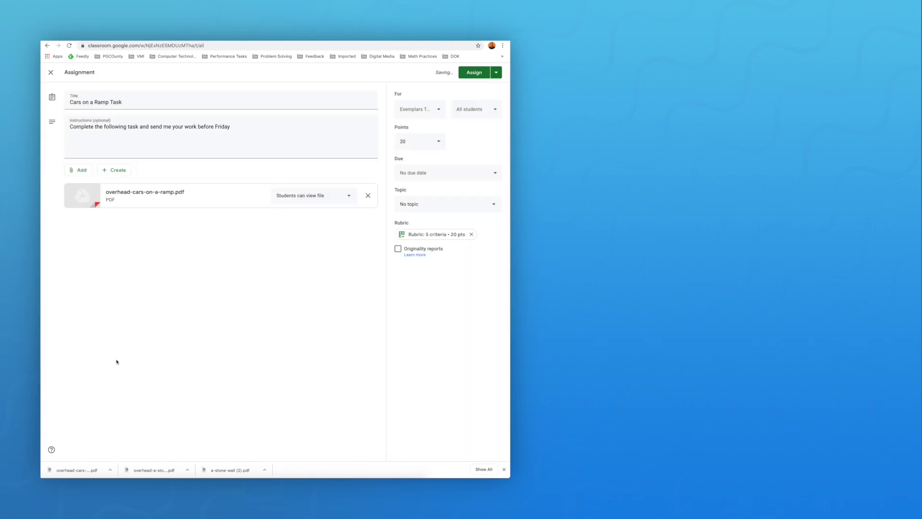
left_click(474, 72)
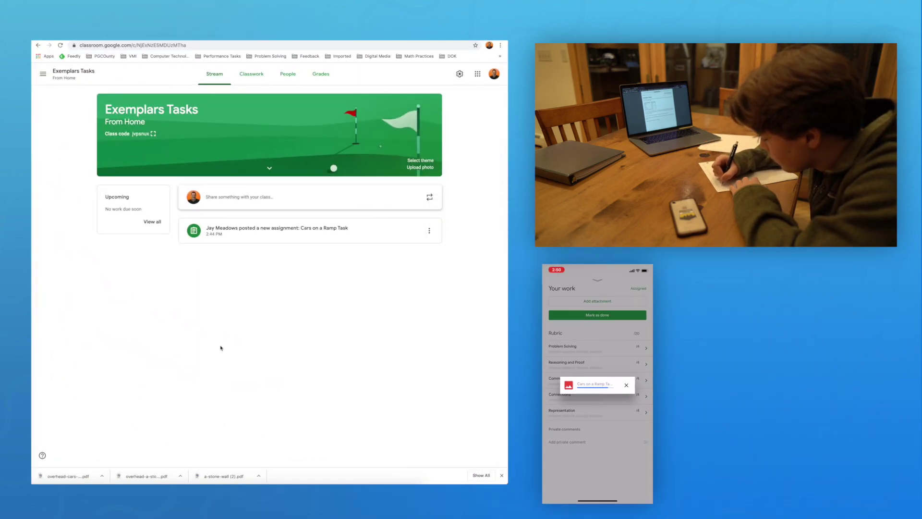
Step: Score the student's submission on each rubric criterion, Representation Expert 4/4, totalling 15/20
left_click(259, 230)
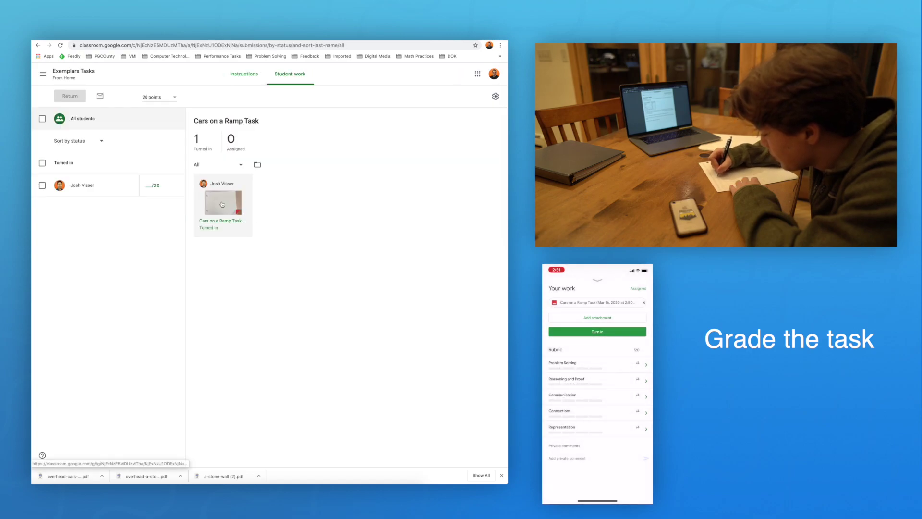
left_click(244, 214)
left_click(463, 387)
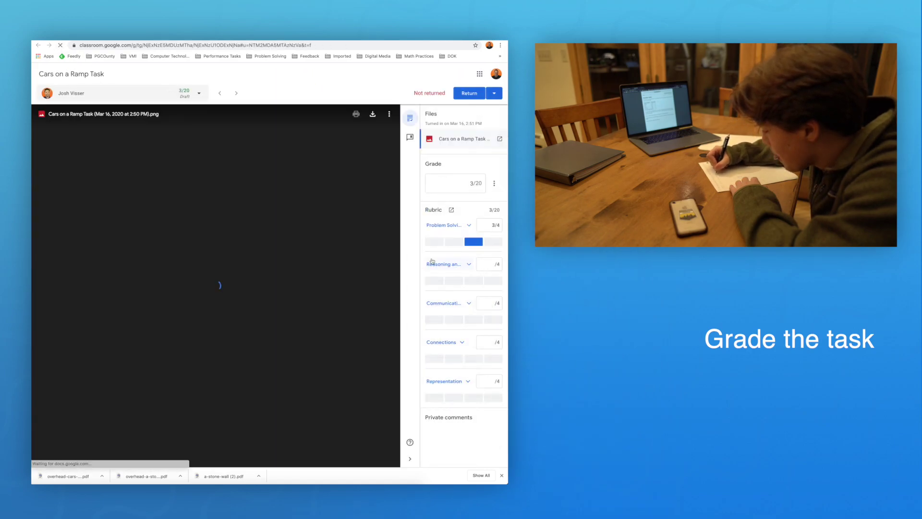
left_click(454, 288)
left_click(443, 381)
left_click(464, 399)
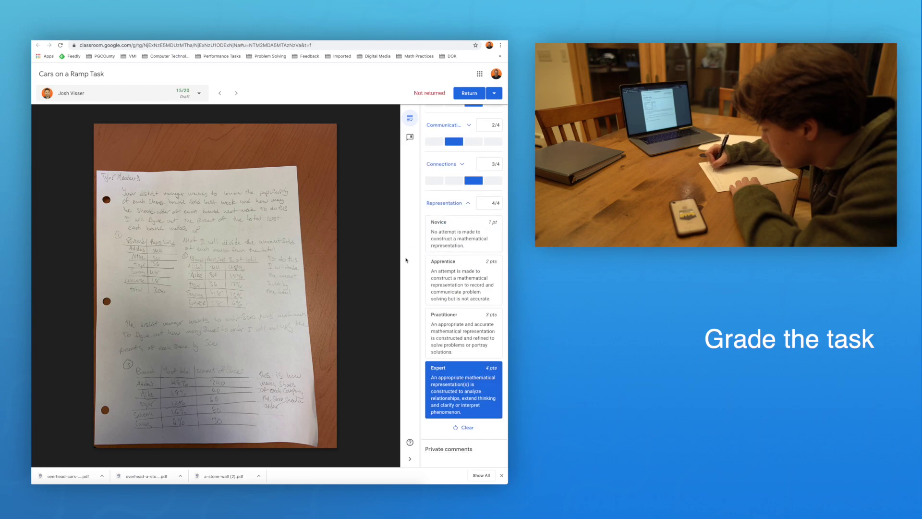